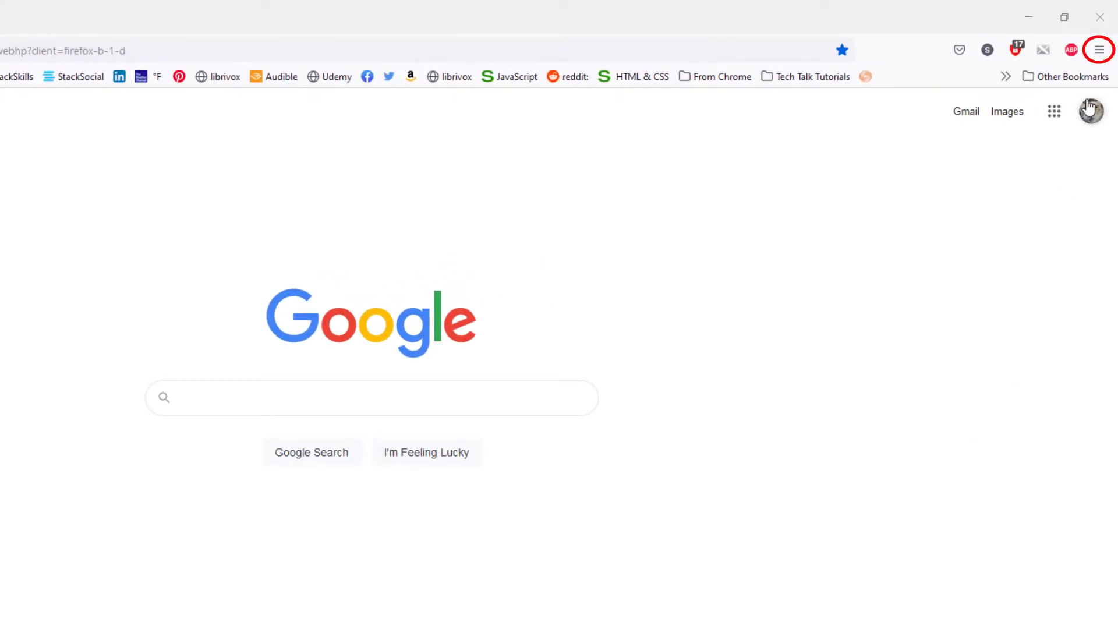
Open the Customize toolbar page from the main menu's More tools submenu.
{"action": "left_click", "coordinate": [1103, 62]}
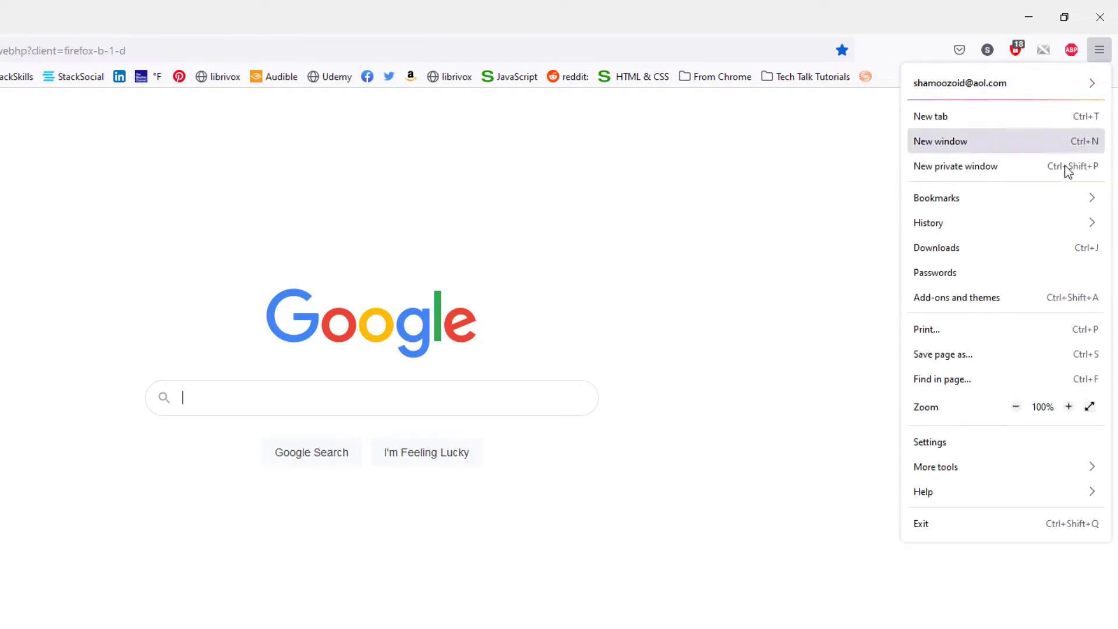
{"action": "left_click", "coordinate": [976, 473]}
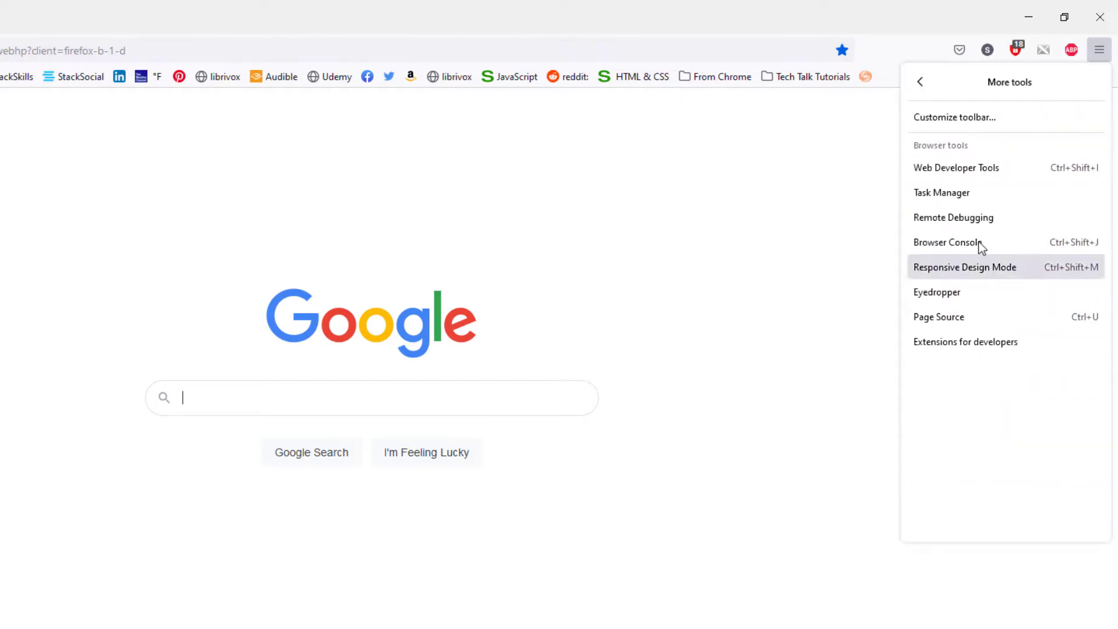
{"action": "left_click", "coordinate": [978, 122]}
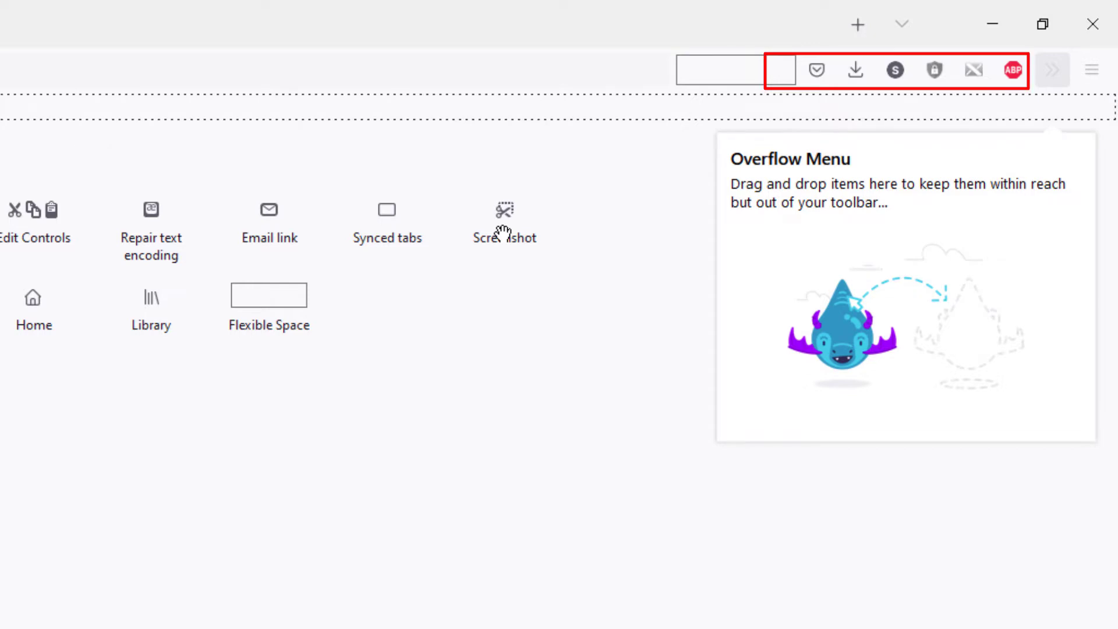
Drag the Screenshot item from the palette onto the toolbar beside Pocket.
{"action": "mouse_move", "coordinate": [503, 233]}
{"action": "left_mouse_down"}
{"action": "mouse_move", "coordinate": [669, 213]}
{"action": "mouse_move", "coordinate": [853, 93]}
{"action": "mouse_move", "coordinate": [843, 82]}
{"action": "left_mouse_up"}
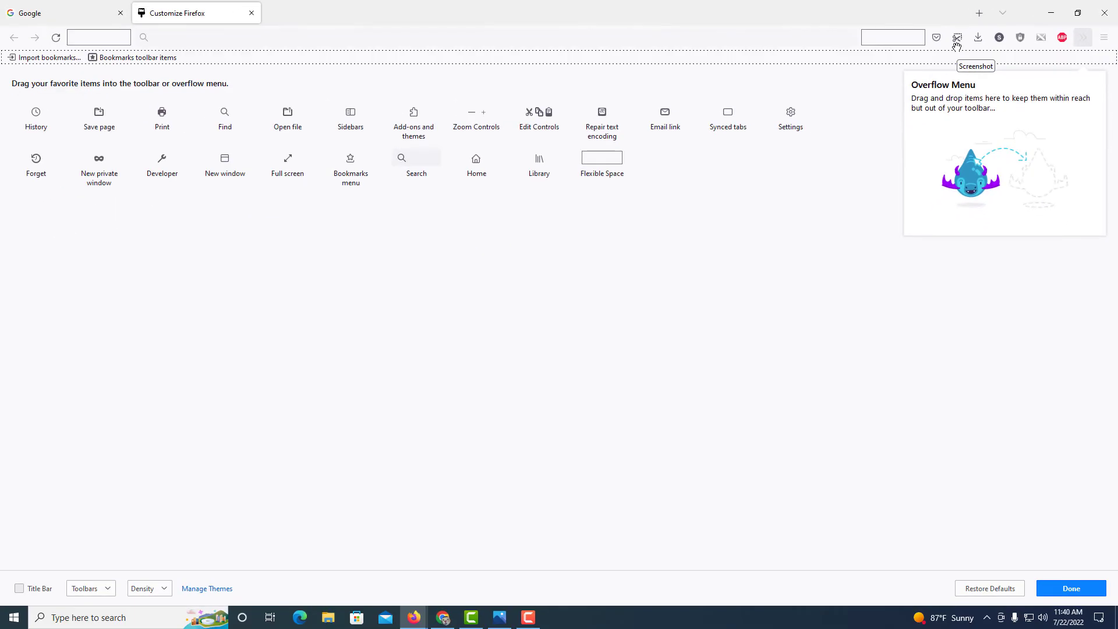
In the Google tab, load YouTube from its bookmark and scroll the feed down and up.
{"action": "left_click", "coordinate": [79, 11]}
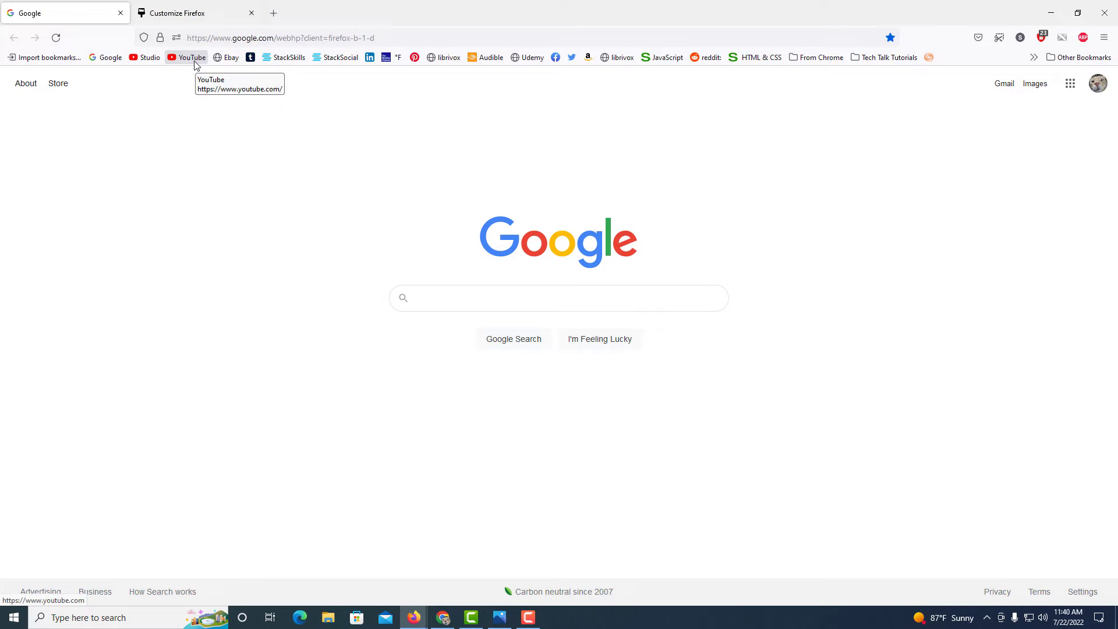
{"action": "left_click", "coordinate": [195, 62]}
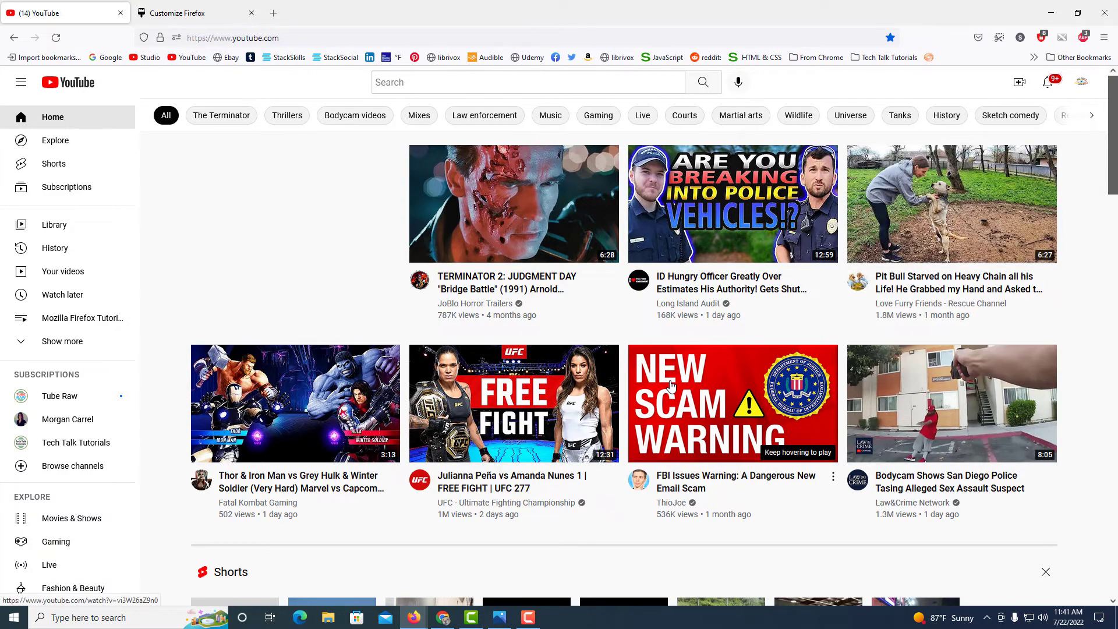
{"action": "scroll", "coordinate": [671, 386], "scroll_direction": "down", "scroll_amount": 15}
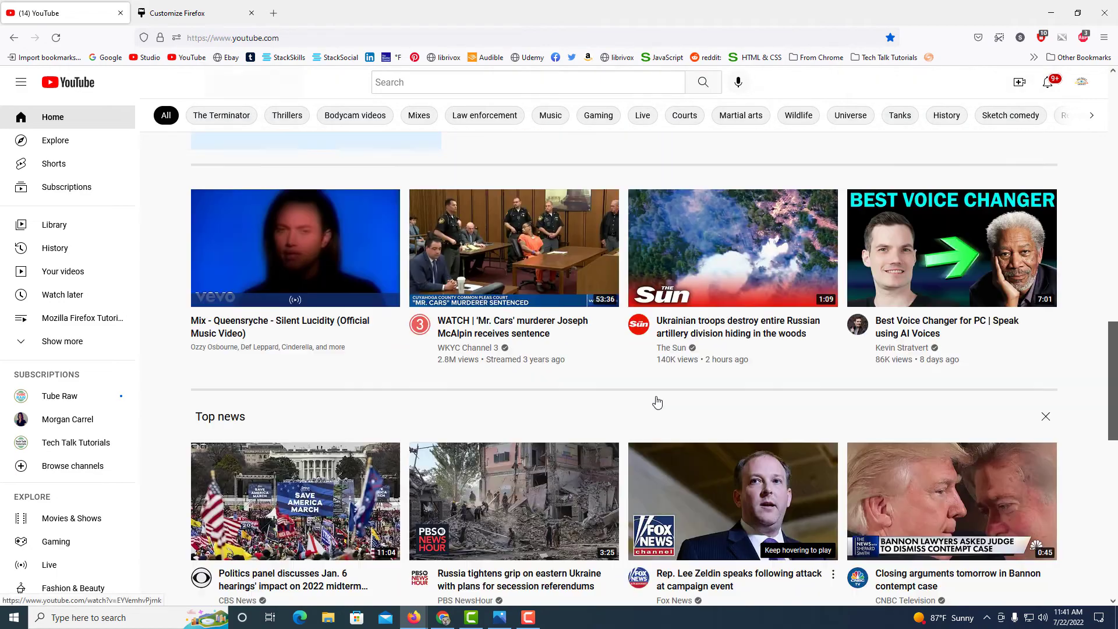
{"action": "scroll", "coordinate": [657, 402], "scroll_direction": "up", "scroll_amount": 15}
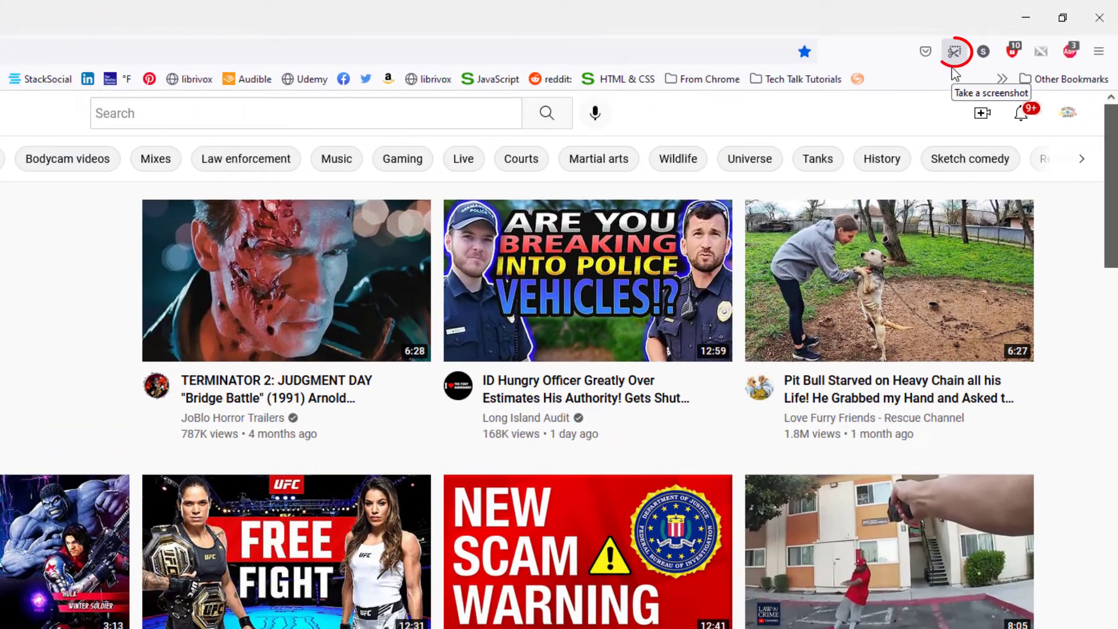
Capture the whole YouTube page with Screenshot's Save full page and download the PNG.
{"action": "left_click", "coordinate": [958, 60]}
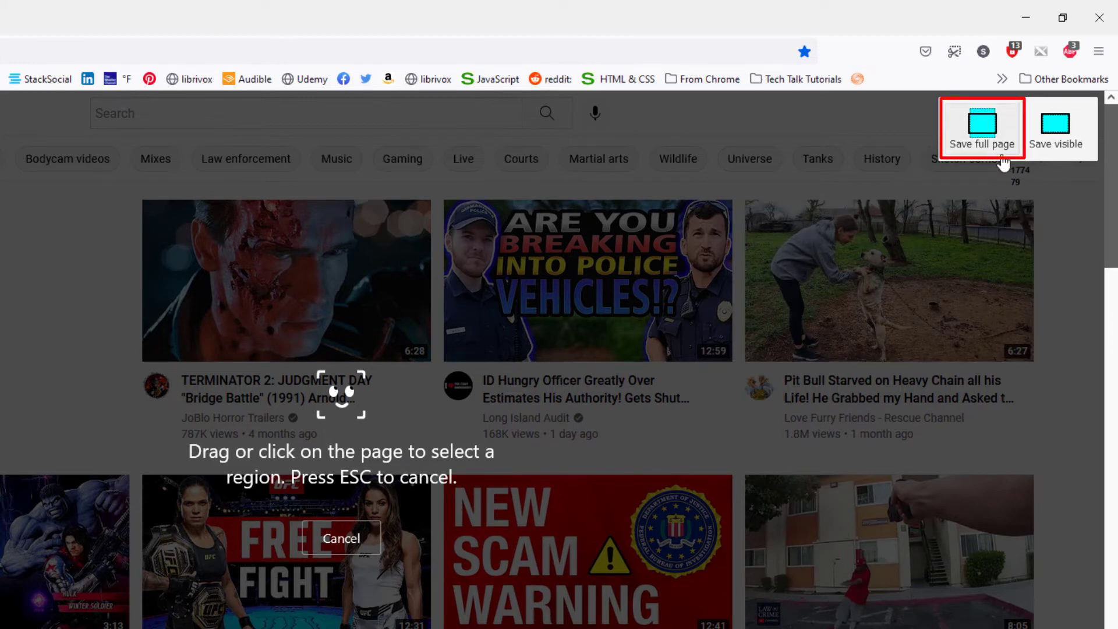
{"action": "left_click", "coordinate": [994, 142]}
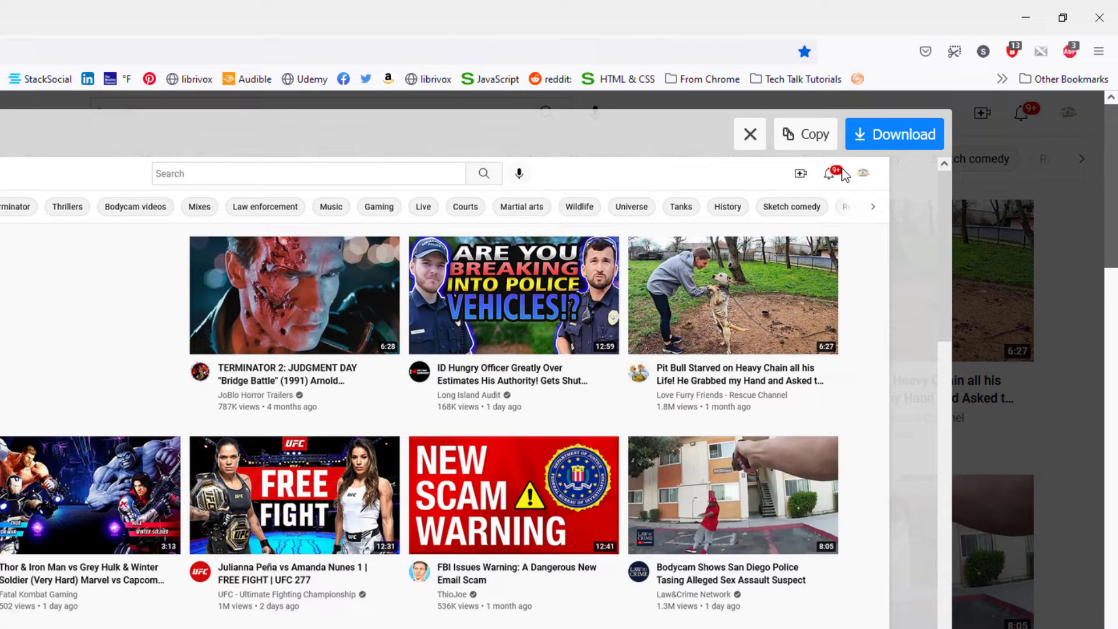
{"action": "left_click", "coordinate": [906, 140]}
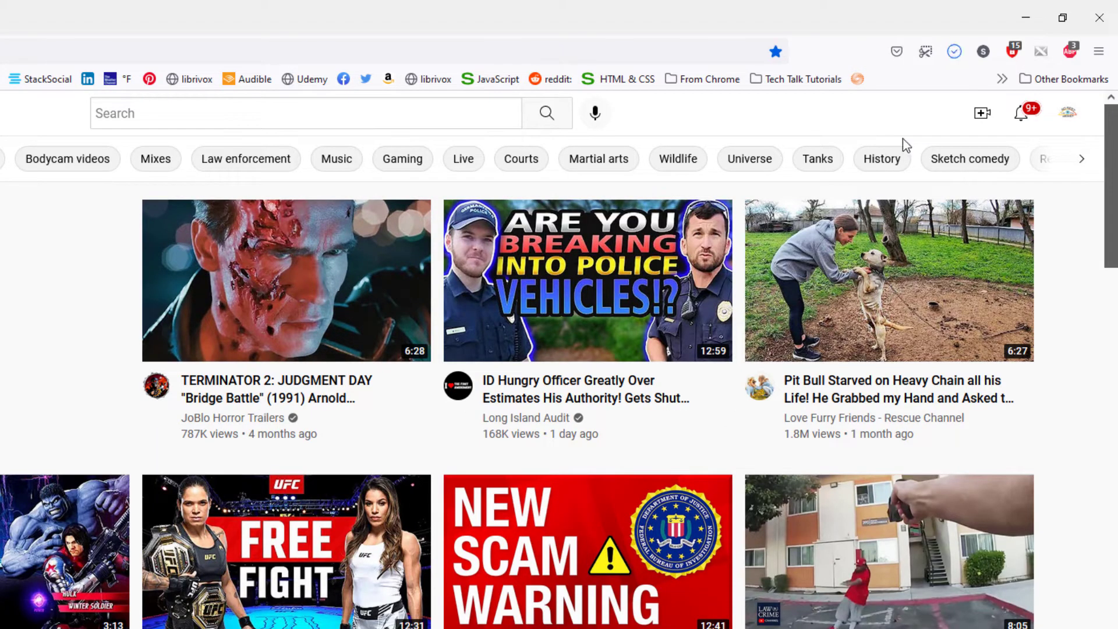
{"action": "left_click", "coordinate": [955, 53]}
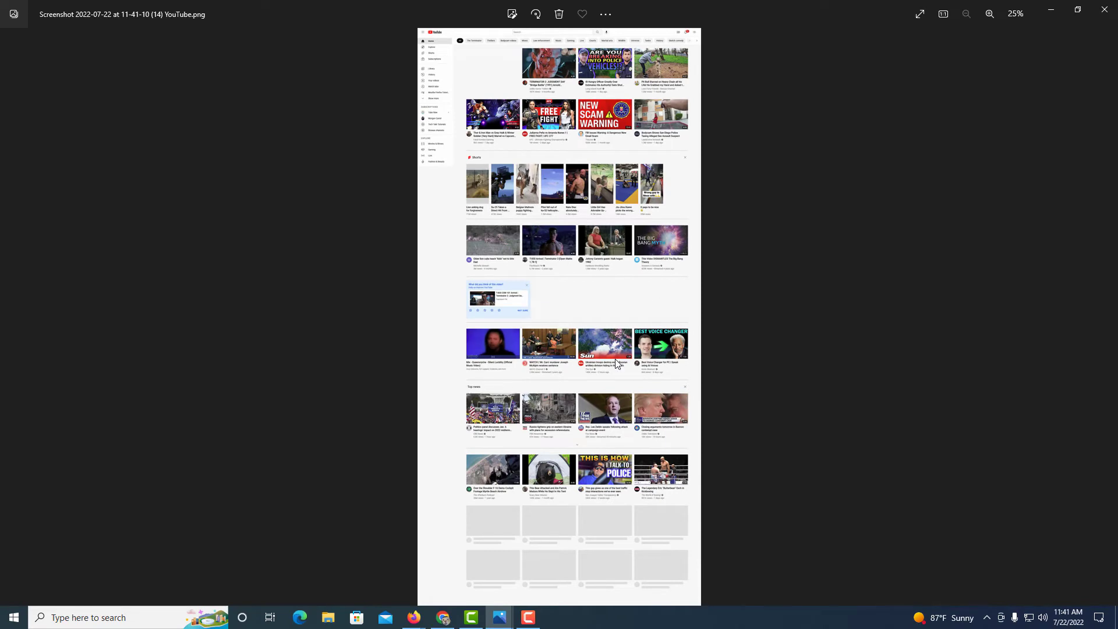
{"action": "scroll", "coordinate": [617, 365], "scroll_direction": "up", "scroll_amount": 1}
{"action": "scroll", "coordinate": [617, 365], "scroll_direction": "up", "scroll_amount": 1}
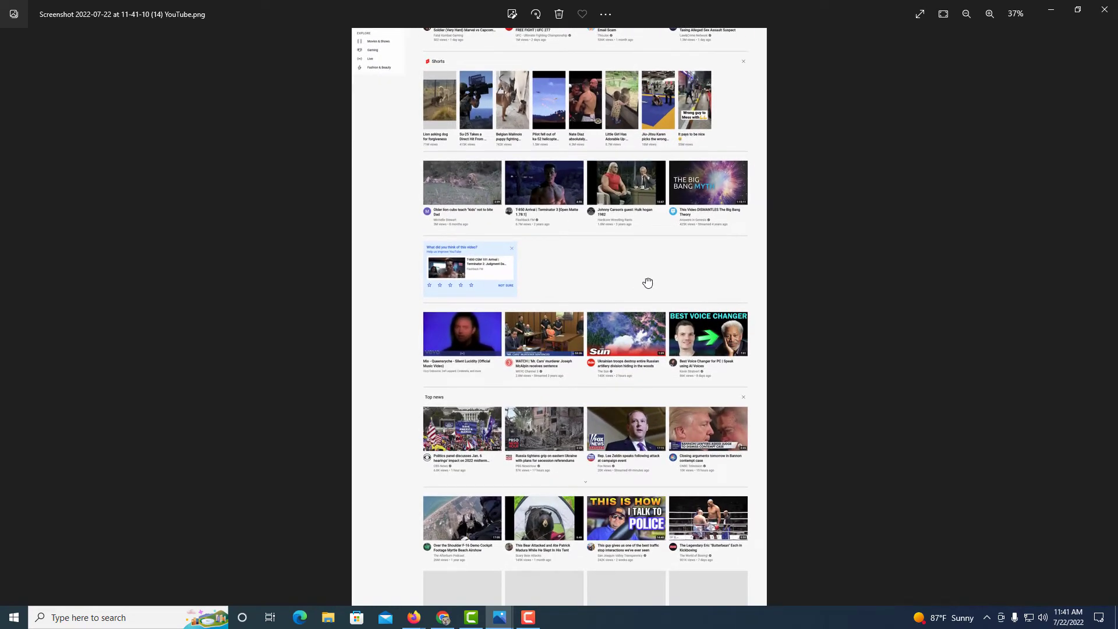
{"action": "left_click_drag", "start_coordinate": [646, 282], "coordinate": [616, 444]}
{"action": "scroll", "coordinate": [635, 289], "scroll_direction": "up", "scroll_amount": 2}
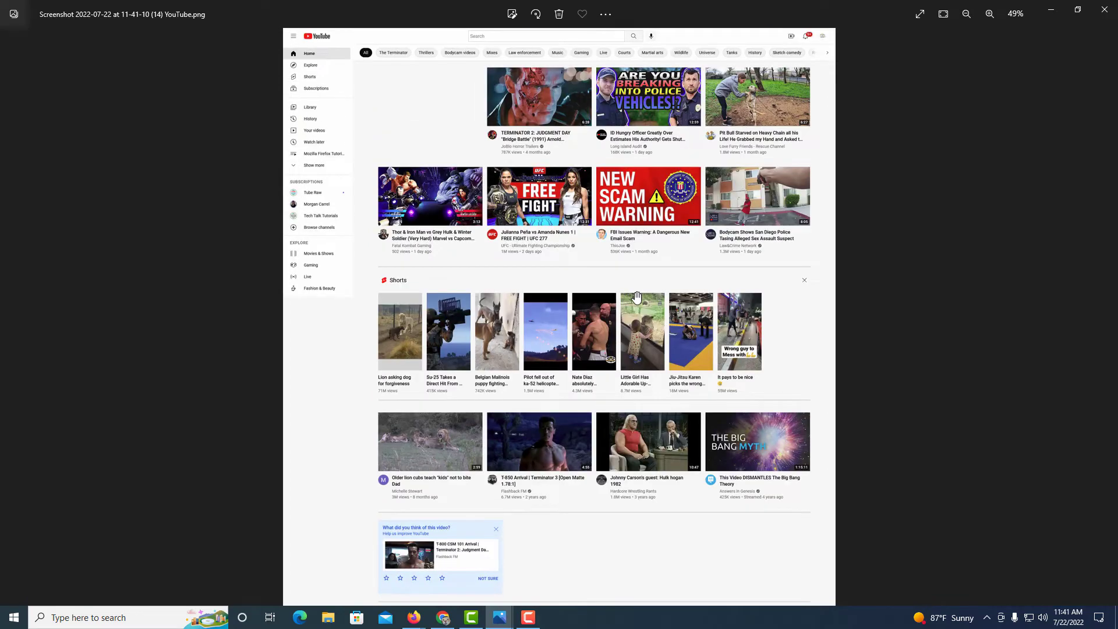
{"action": "left_click", "coordinate": [1105, 9]}
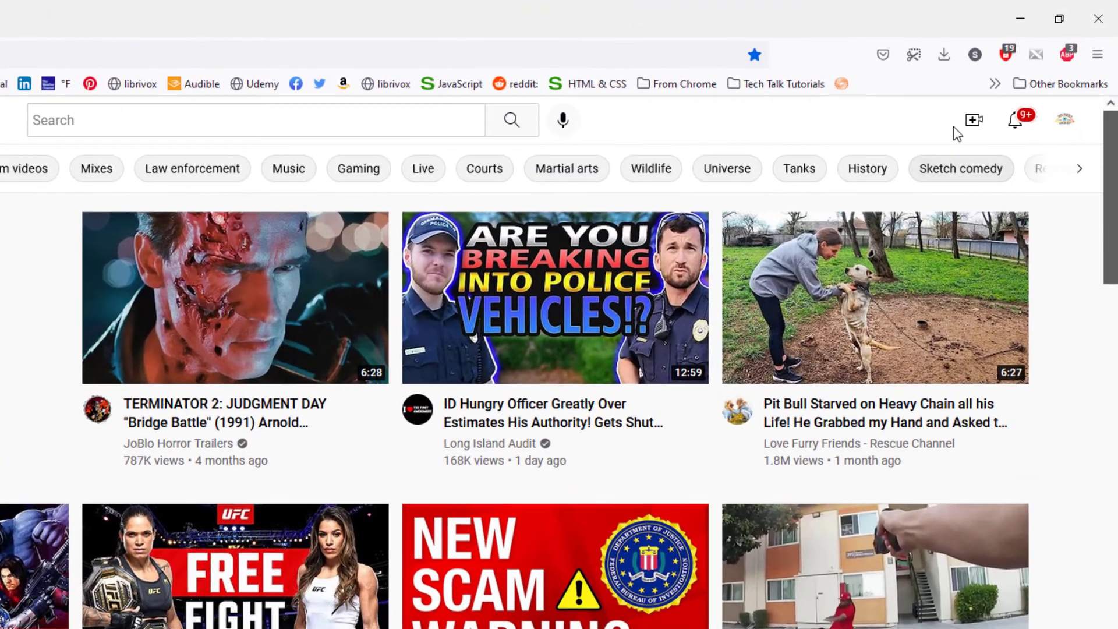
Download a Save visible screenshot of YouTube and check it in the Downloads list.
{"action": "left_click", "coordinate": [920, 59]}
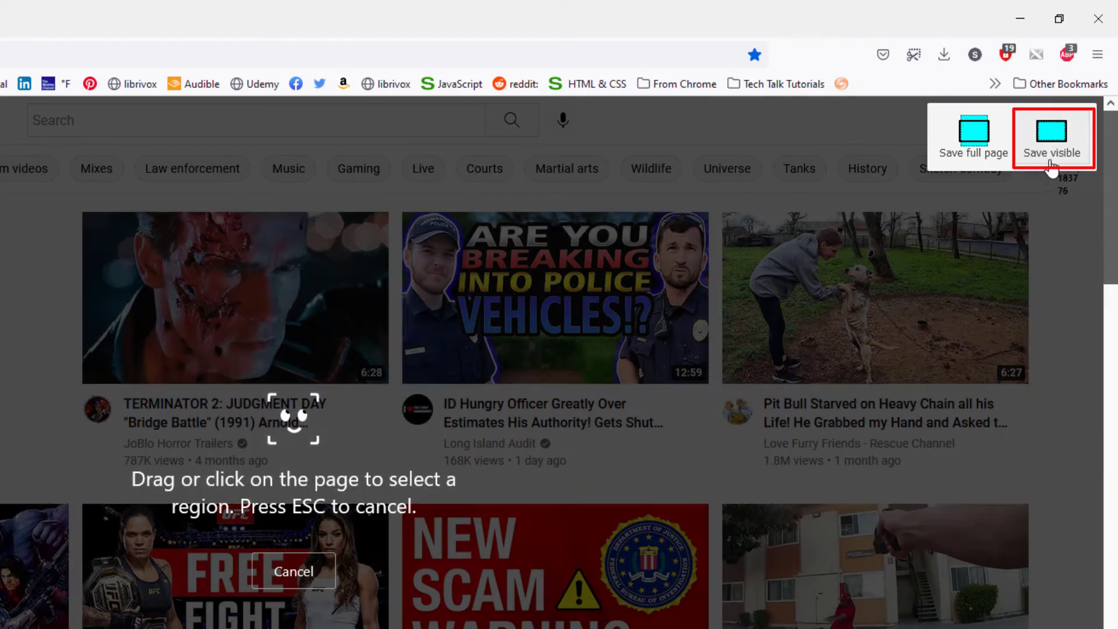
{"action": "left_click", "coordinate": [1056, 157]}
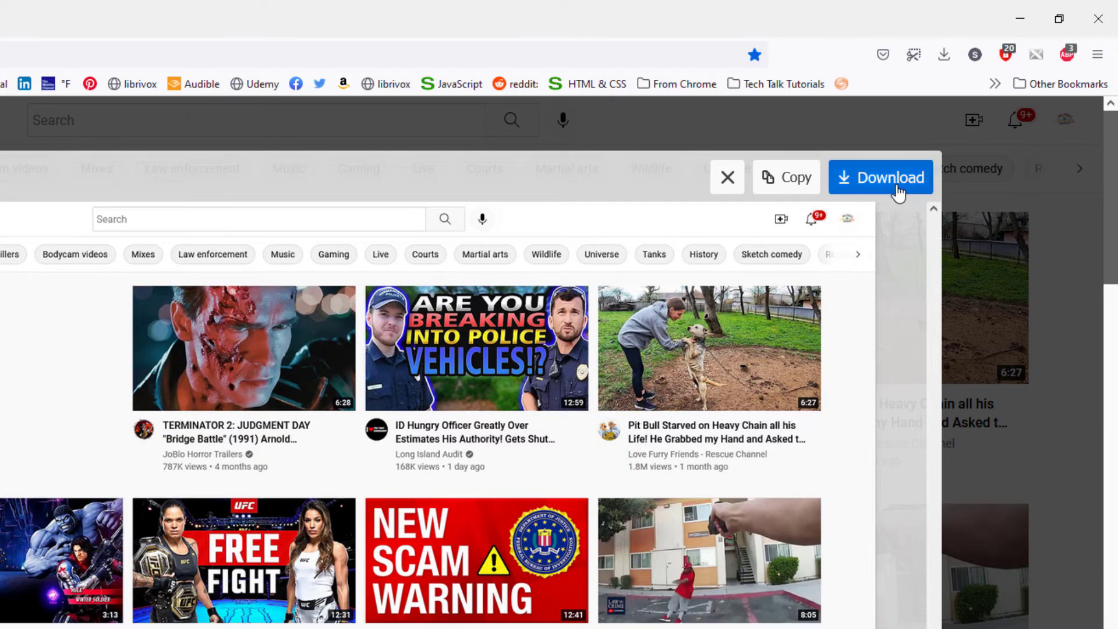
{"action": "left_click", "coordinate": [895, 185]}
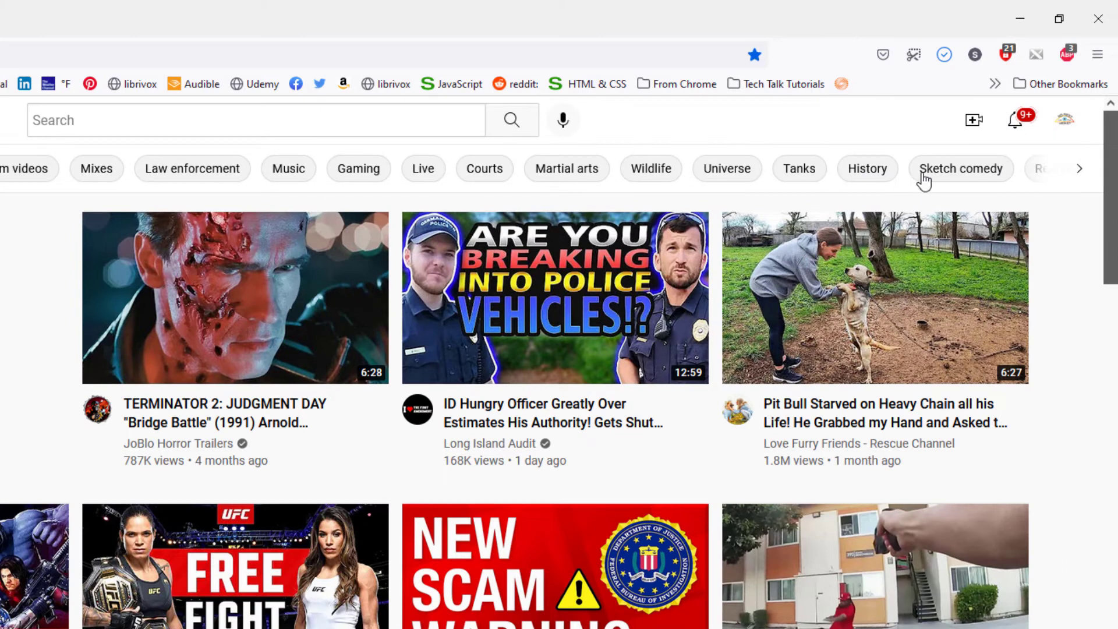
{"action": "left_click", "coordinate": [946, 58]}
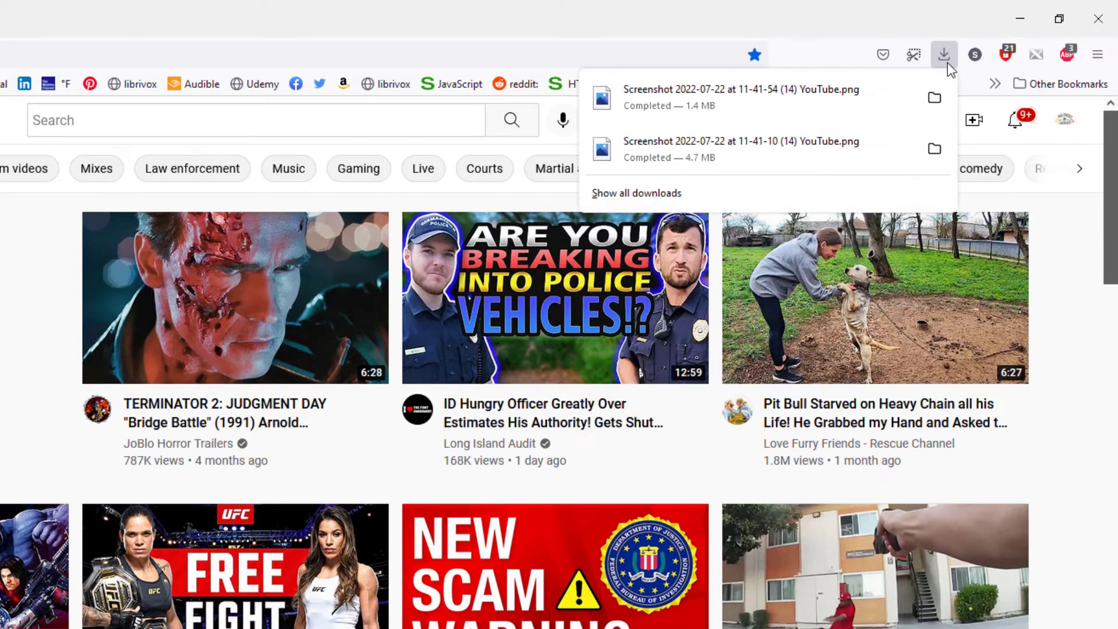
View the newest visible-area screenshot in Photos, then close Photos.
{"action": "left_click", "coordinate": [820, 99]}
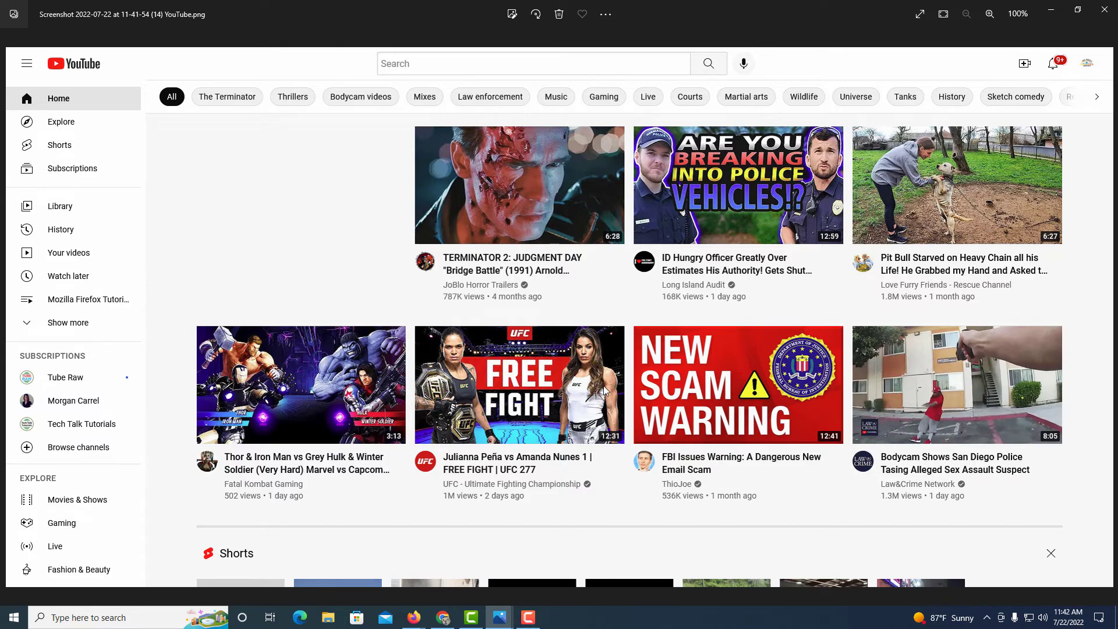
{"action": "left_click", "coordinate": [1106, 16]}
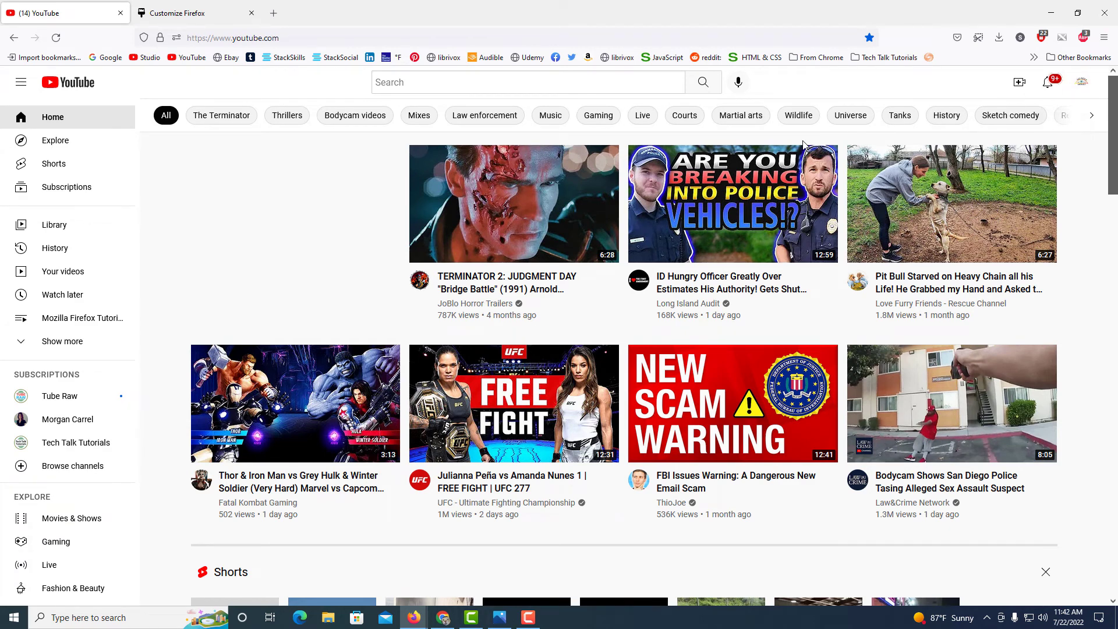
Load Google from the bookmarks toolbar.
{"action": "left_click", "coordinate": [104, 58]}
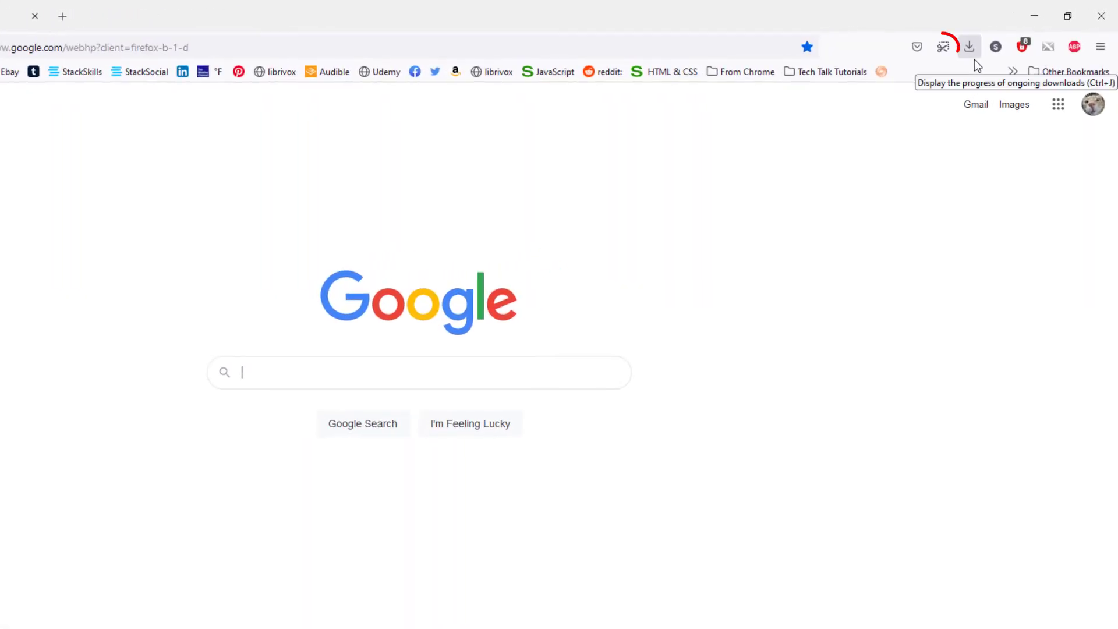
Screenshot a dragged region around the Google logo, search box and buttons, and download it.
{"action": "left_click", "coordinate": [943, 51]}
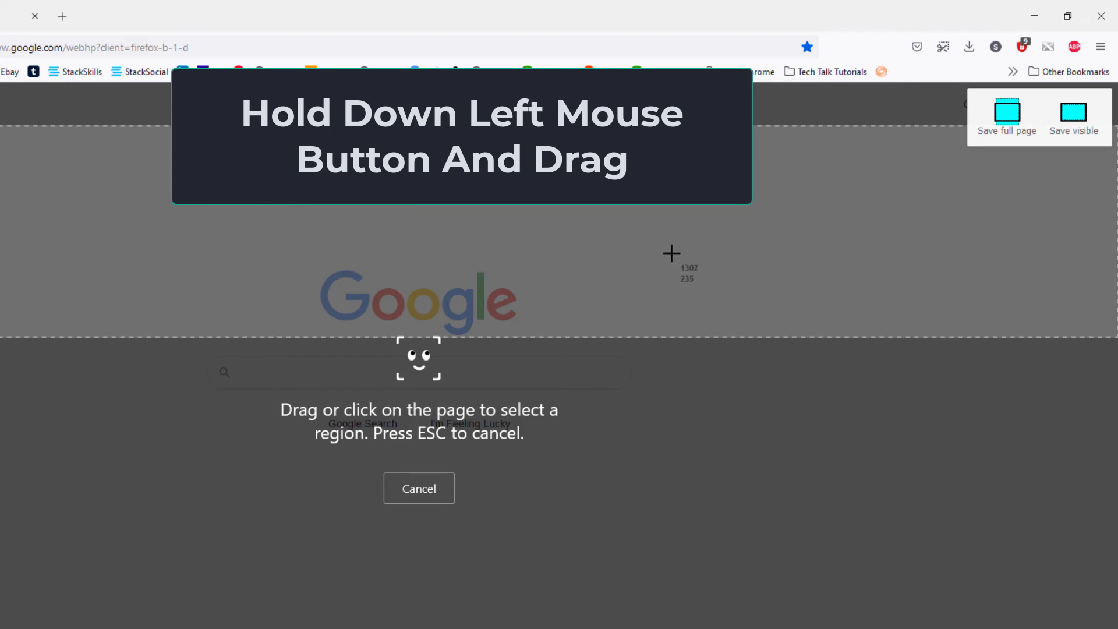
{"action": "left_click_drag", "start_coordinate": [672, 257], "coordinate": [150, 446]}
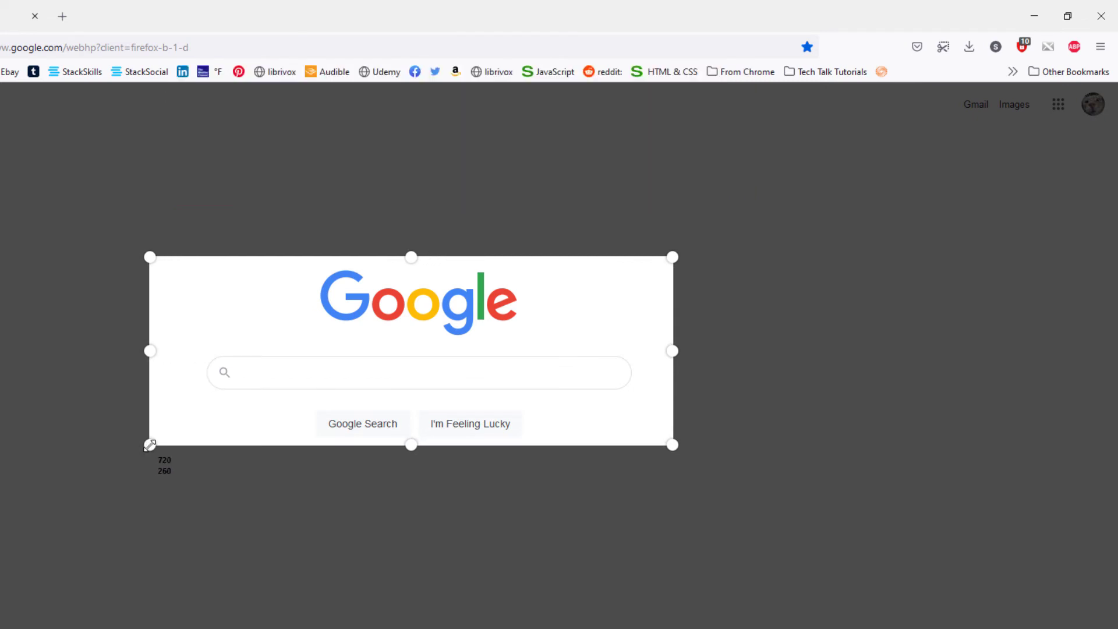
{"action": "left_click_drag", "start_coordinate": [149, 445], "coordinate": [149, 445]}
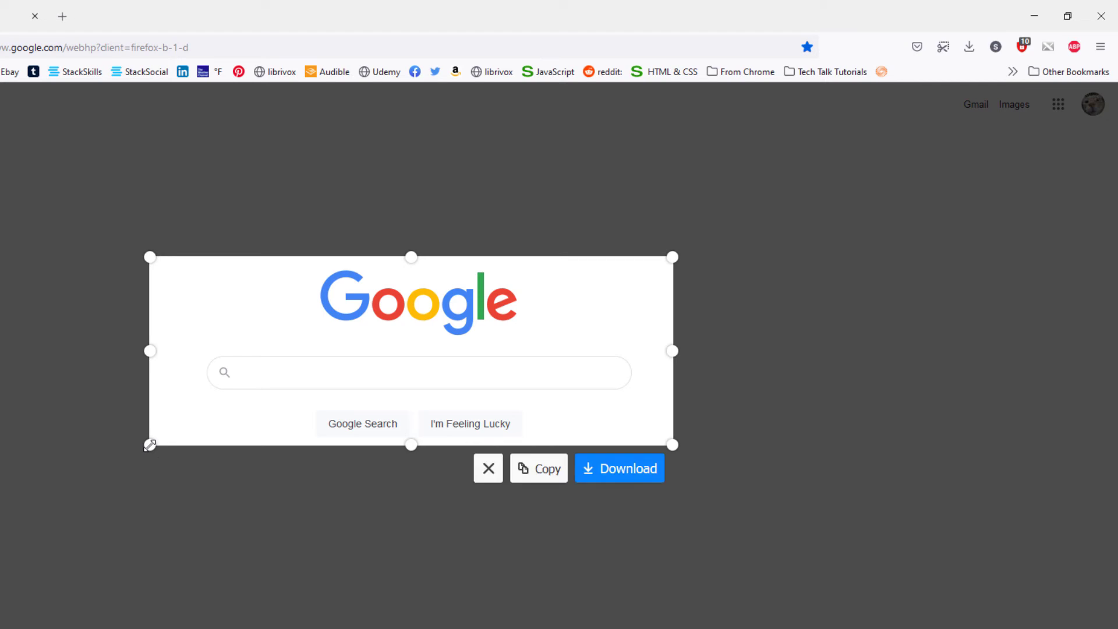
{"action": "left_click", "coordinate": [622, 469]}
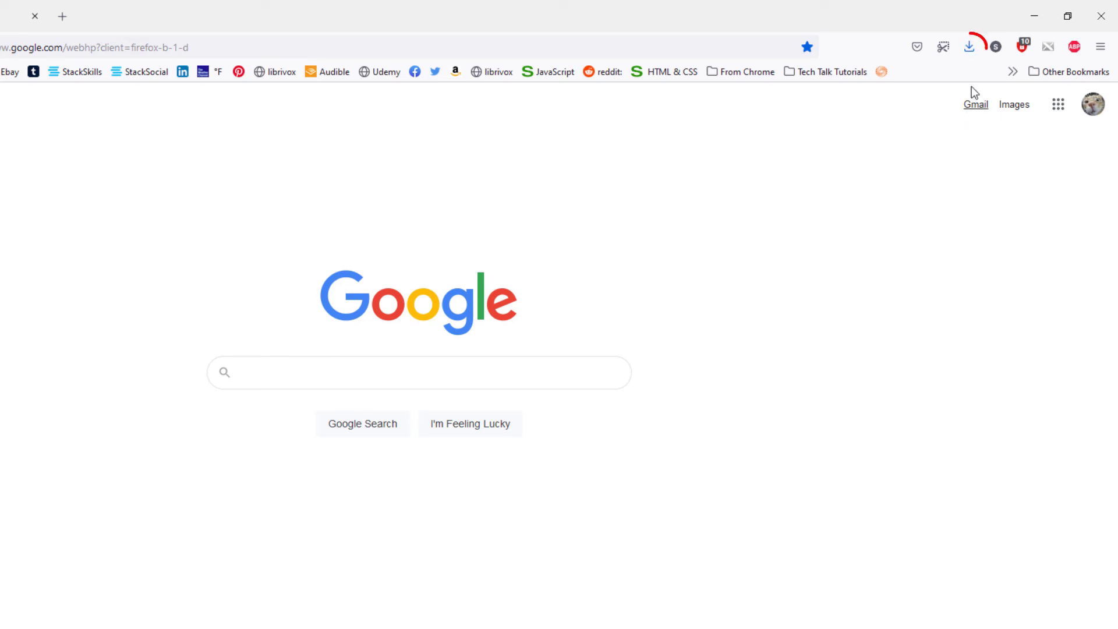
Open the Google.png region screenshot from Downloads in Photos.
{"action": "left_click", "coordinate": [974, 55]}
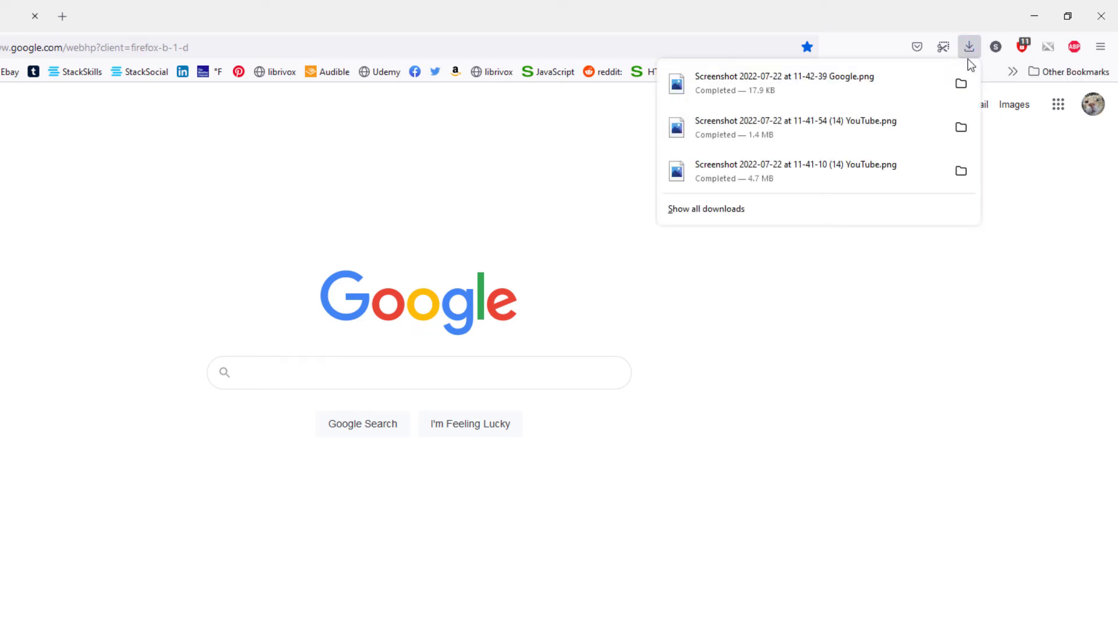
{"action": "left_click", "coordinate": [858, 86]}
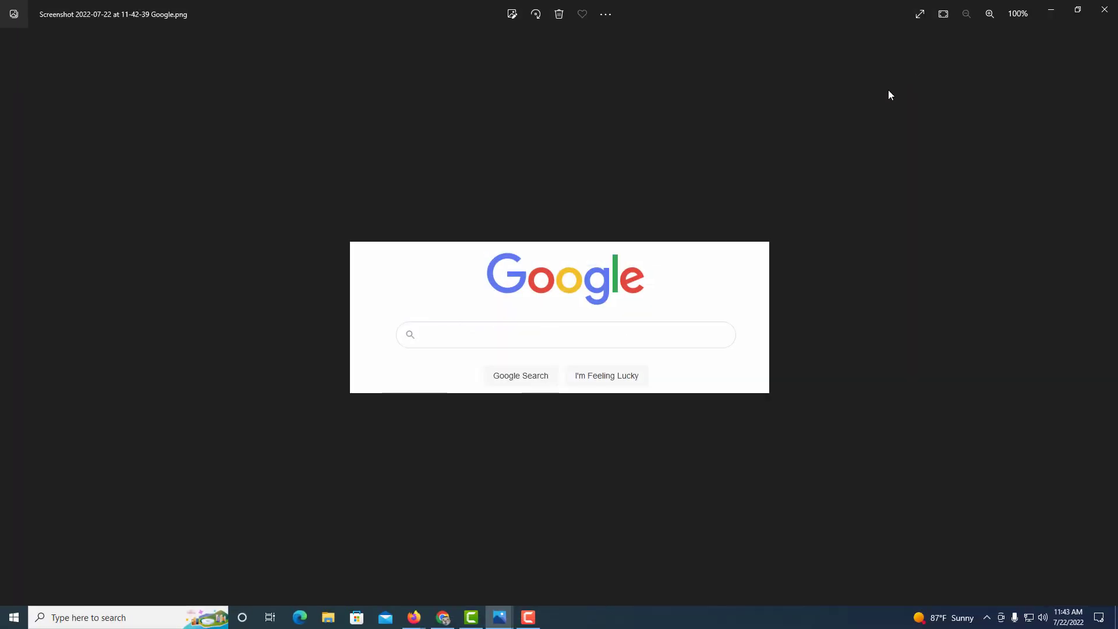